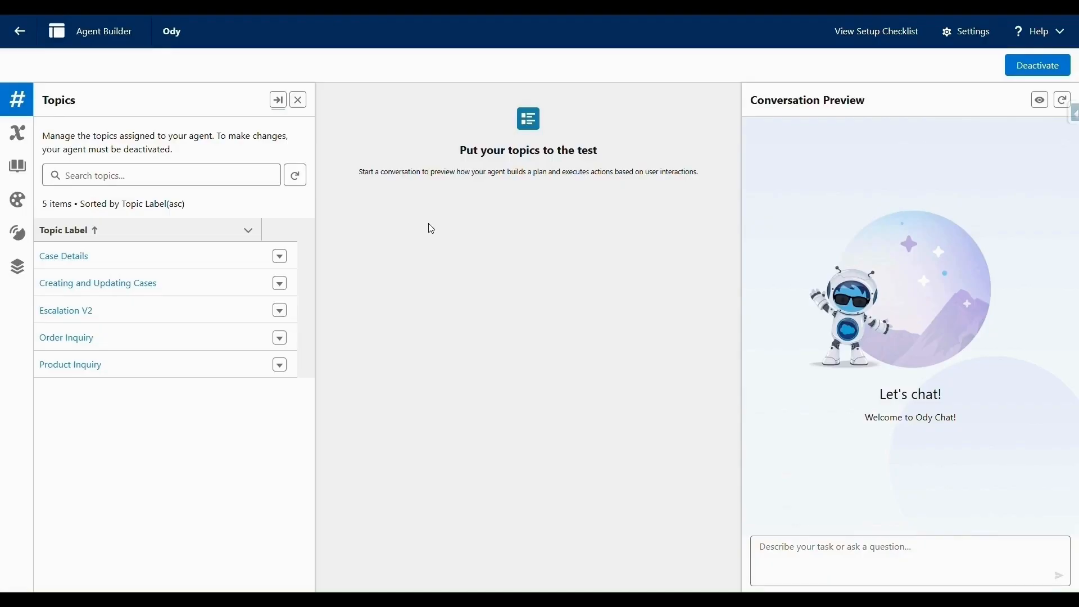
Send 'Show my order details' to the agent in the preview chat.
click(920, 568)
text(Show my order details)
key(Return)
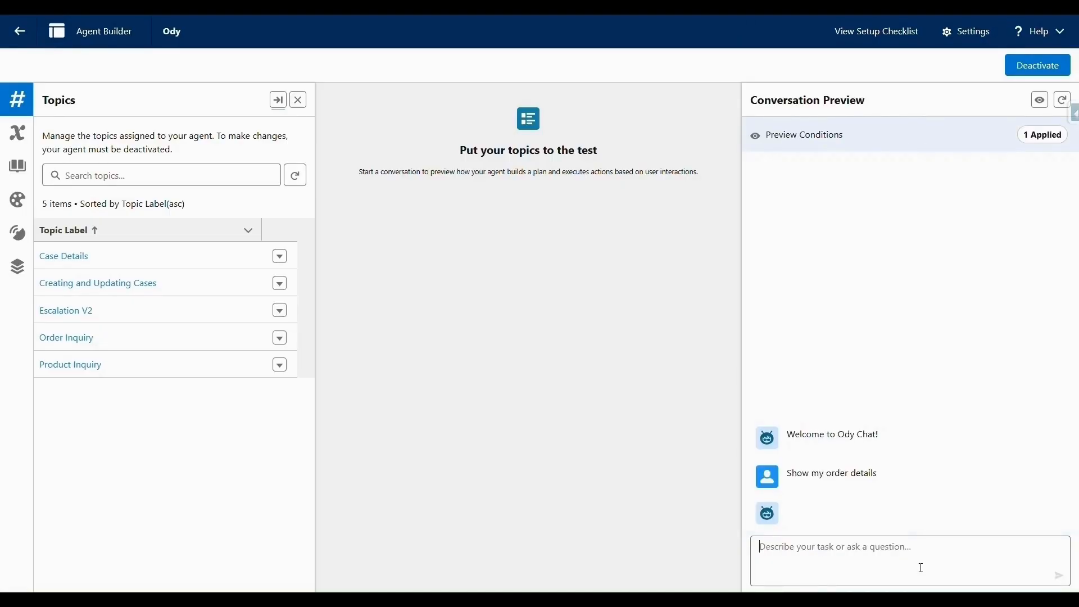
Set the MessagingSession IsCustomerVerified__c preview condition to False and apply it to restart the session.
click(1041, 101)
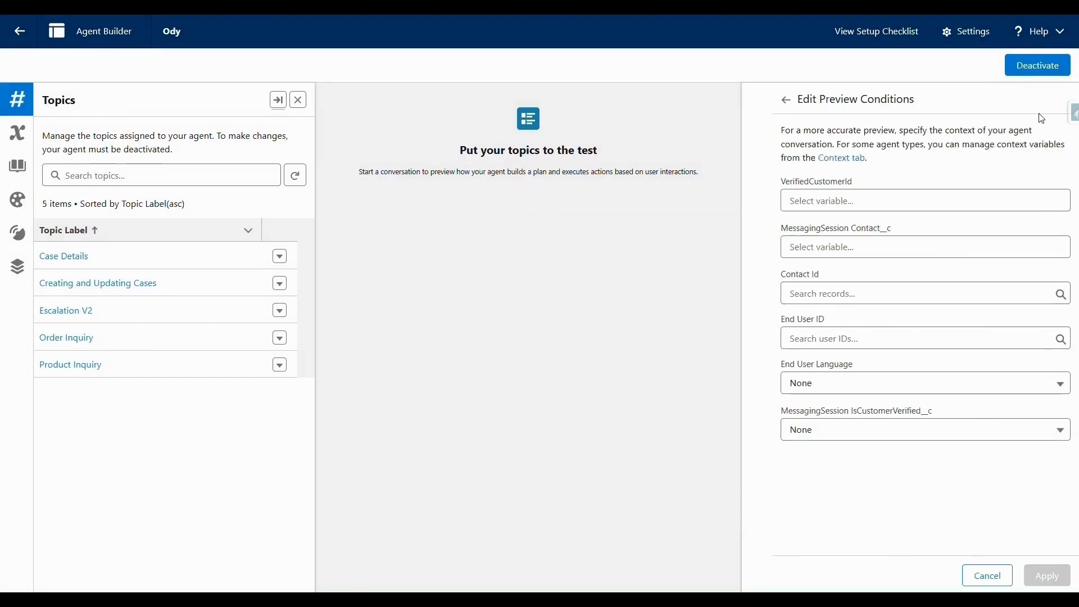
click(896, 419)
click(850, 385)
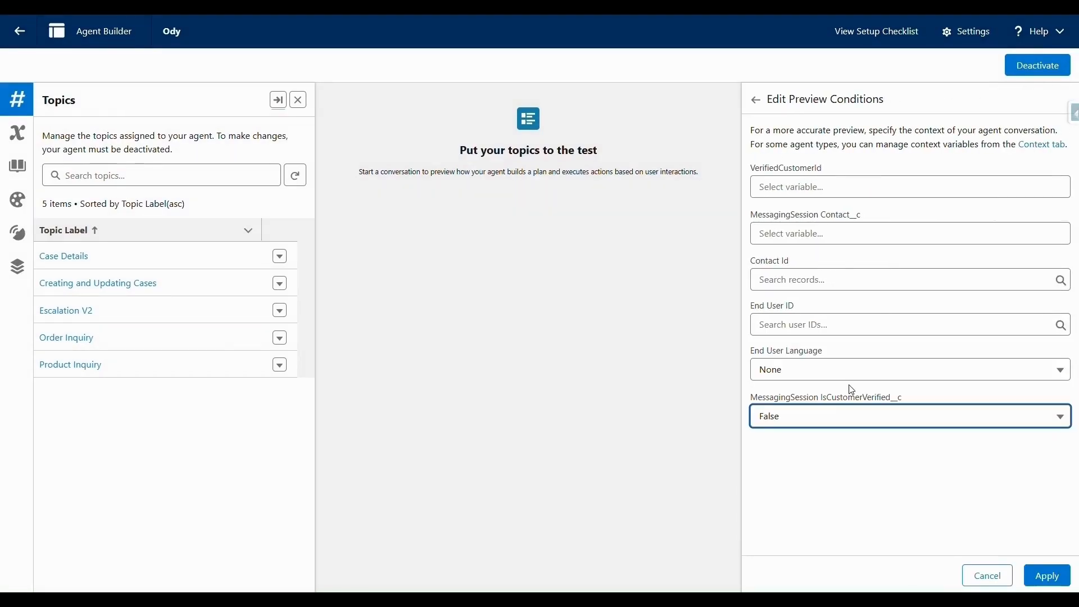
click(1048, 582)
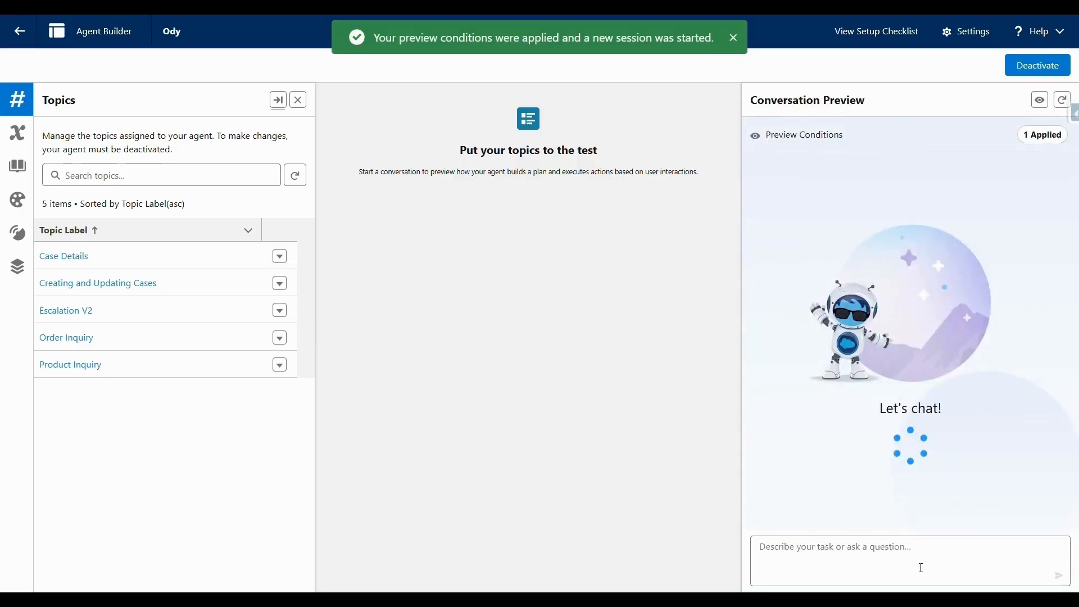
Ask the new preview session 'Show my order details'.
click(921, 568)
text(Show)
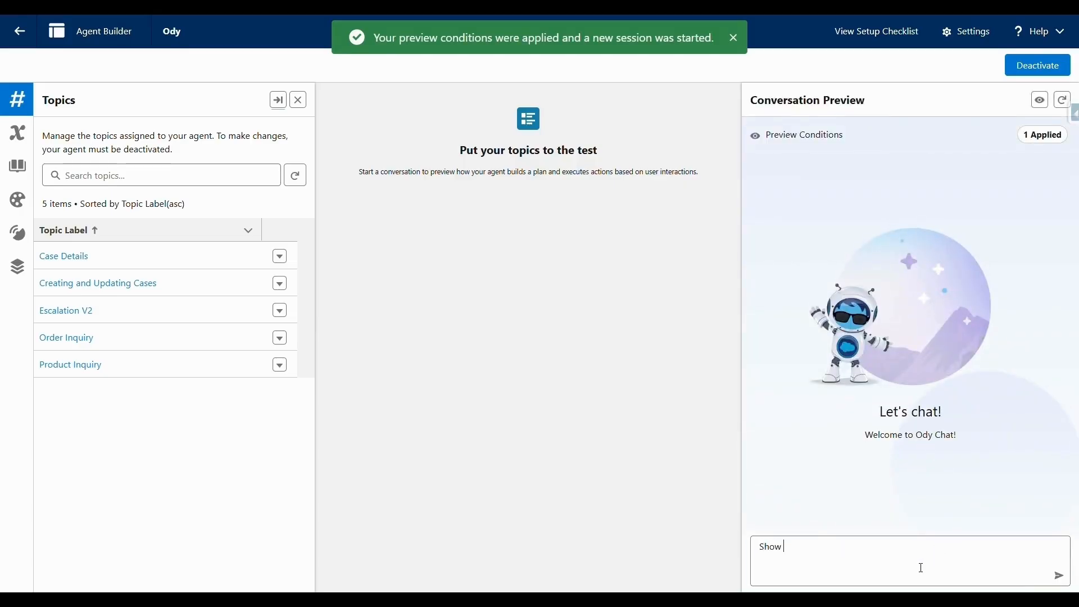
text( my order details)
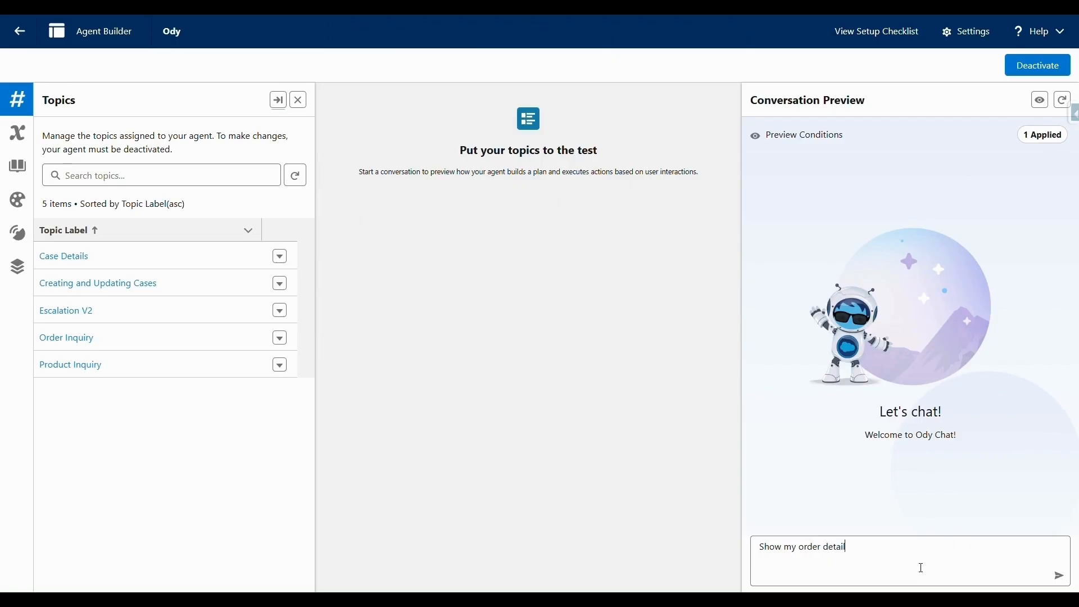
key(Return)
Reply with the customer's e-mail address, then send the received one-time verification code.
click(921, 568)
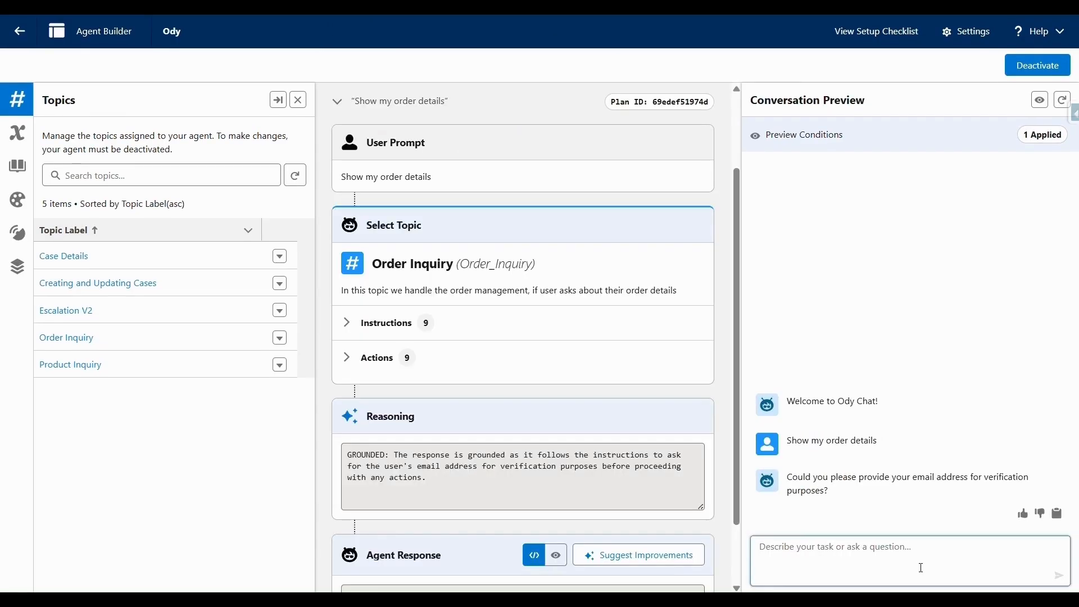
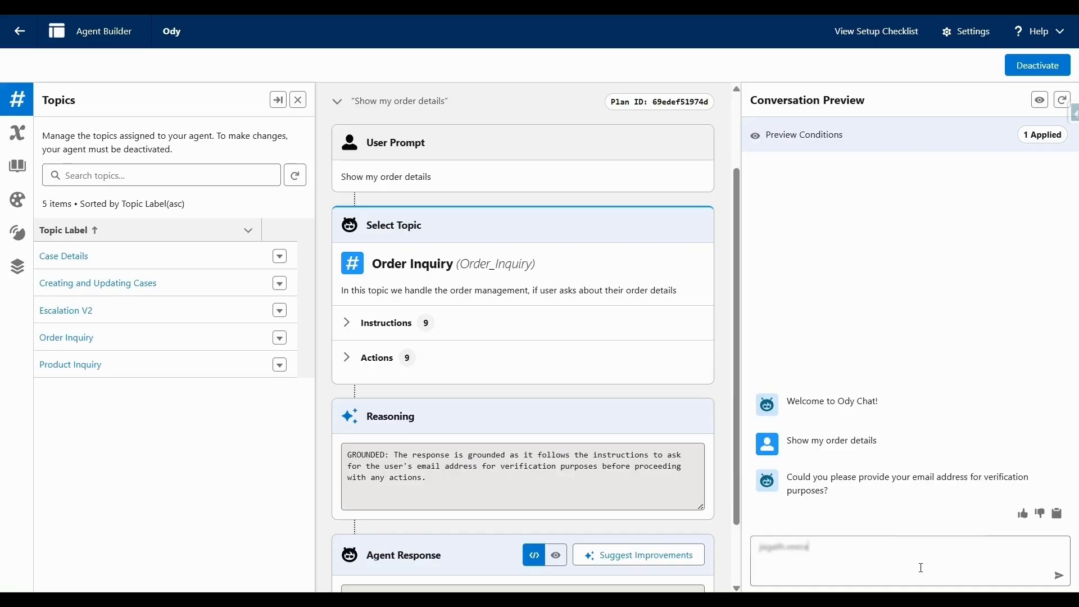
key(Return)
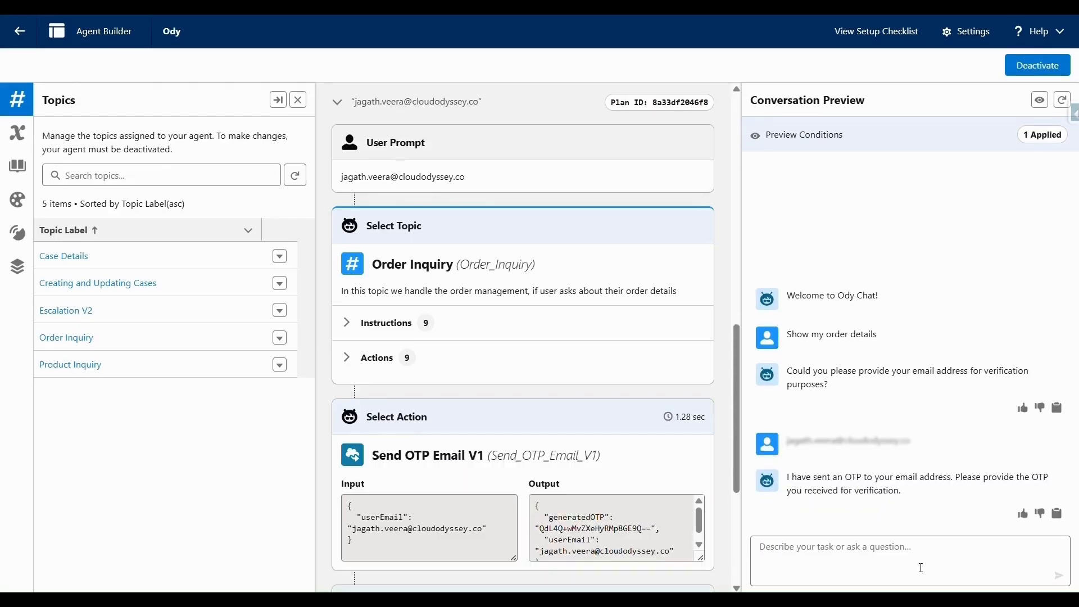
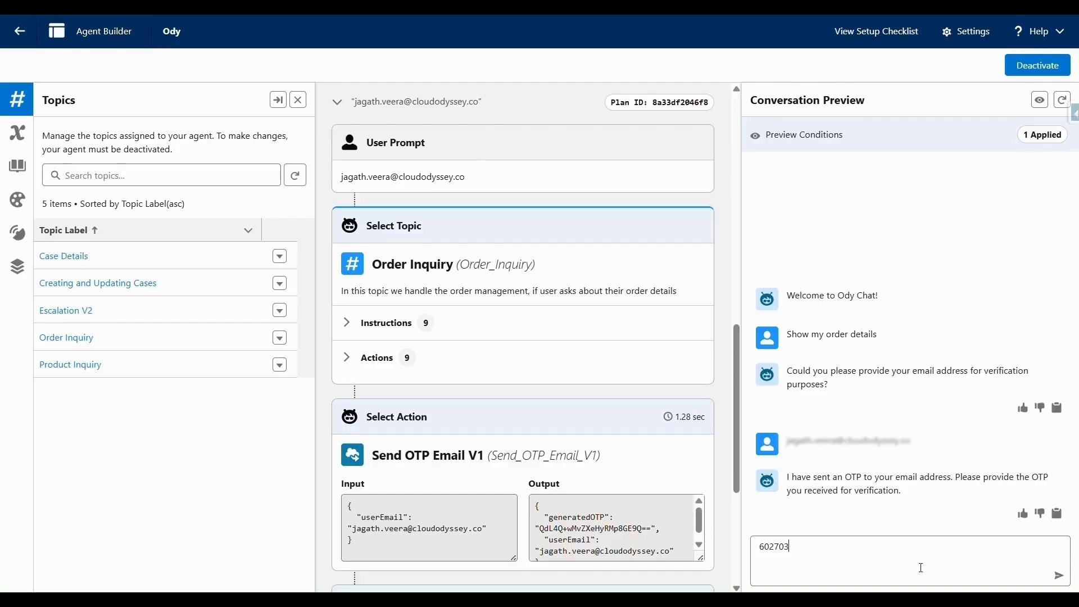
key(Return)
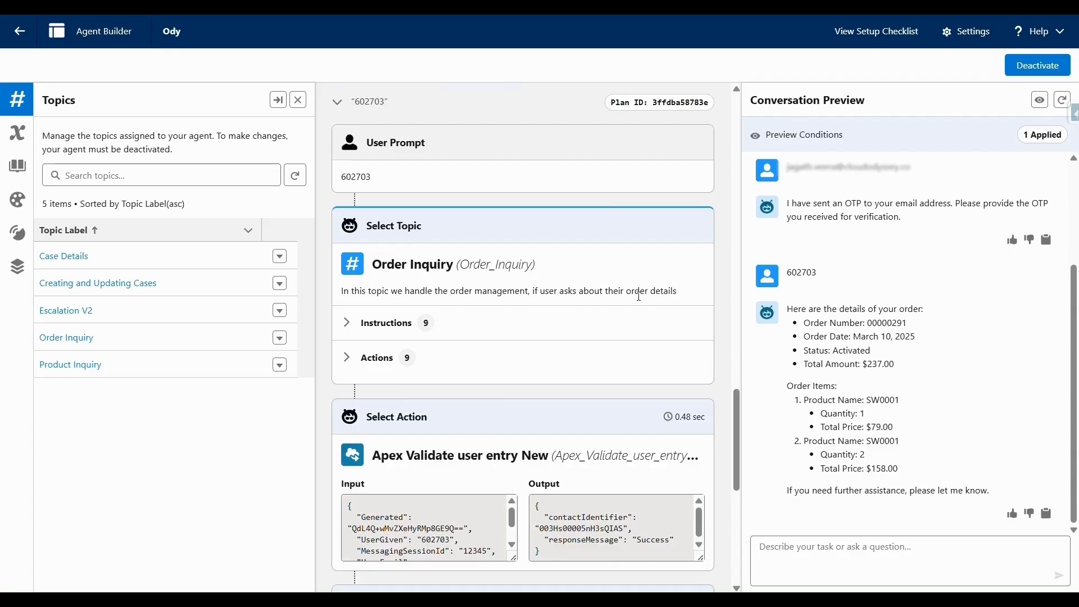
Inspect the generated OTP in the Send OTP output, then open the Order Inquiry topic details.
scroll(558, 320, up, 6)
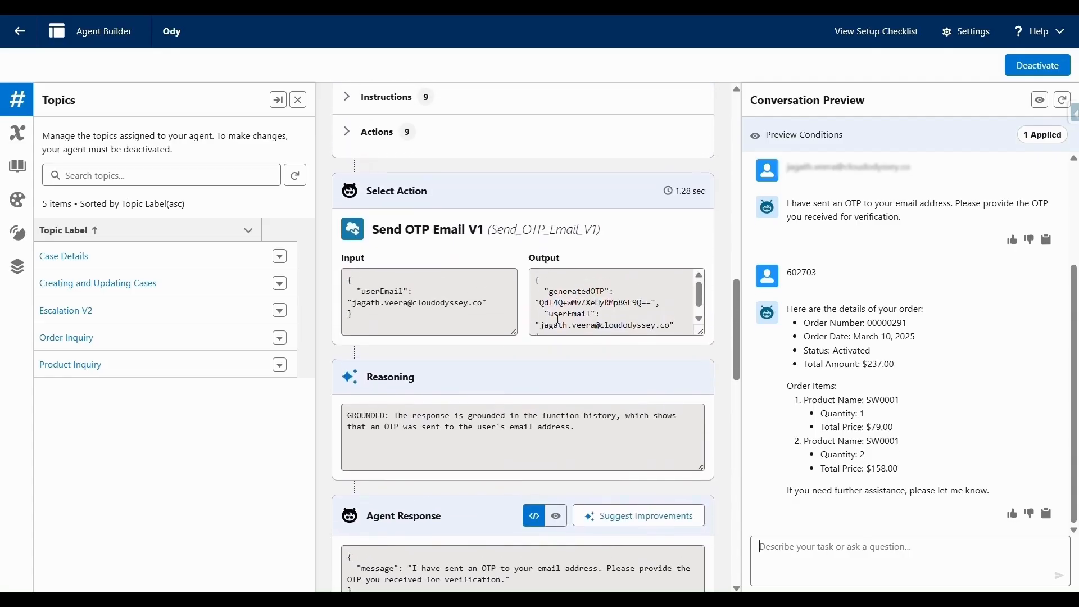
drag(543, 304, 598, 302)
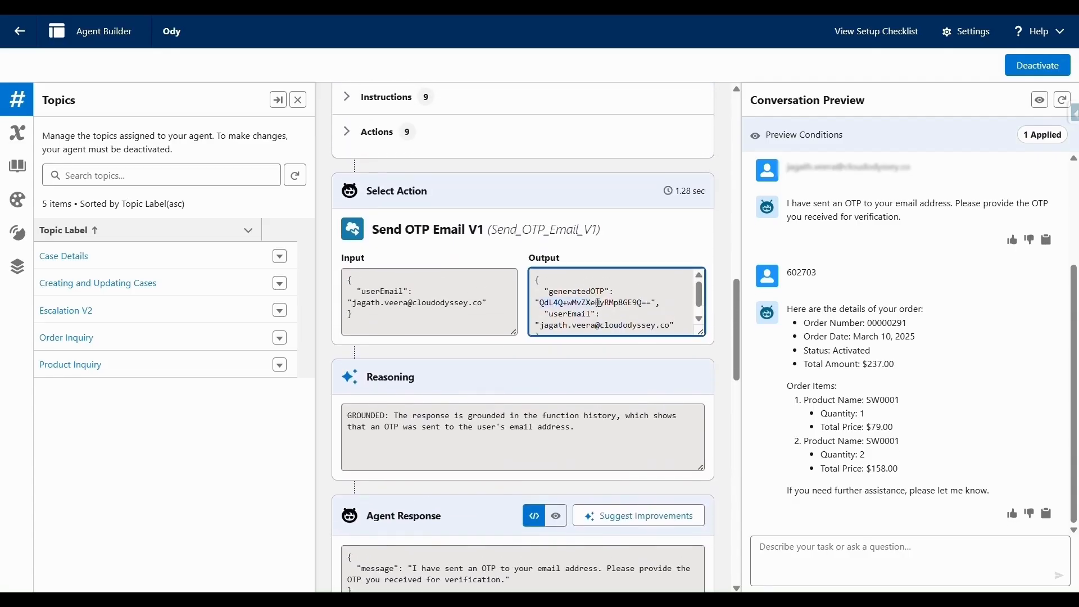
scroll(568, 418, down, 8)
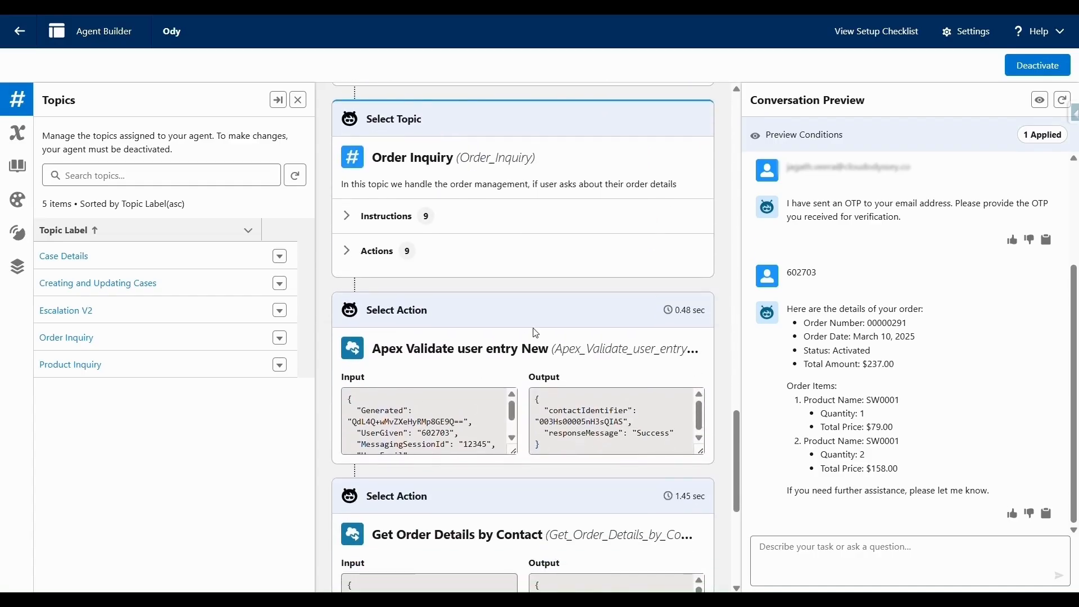
scroll(536, 334, down, 2)
scroll(535, 334, down, 1)
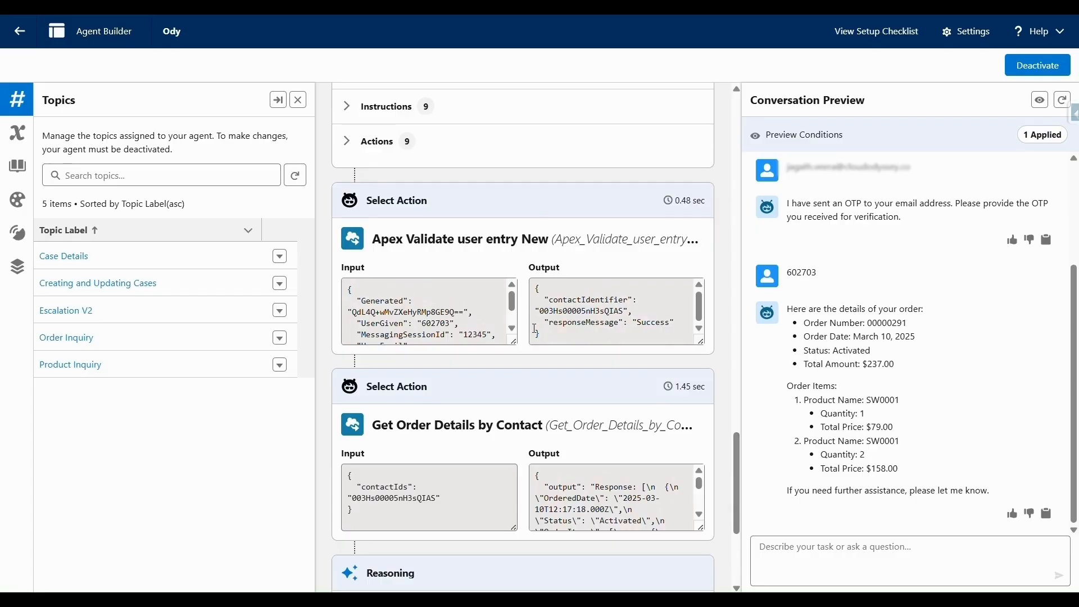
click(66, 338)
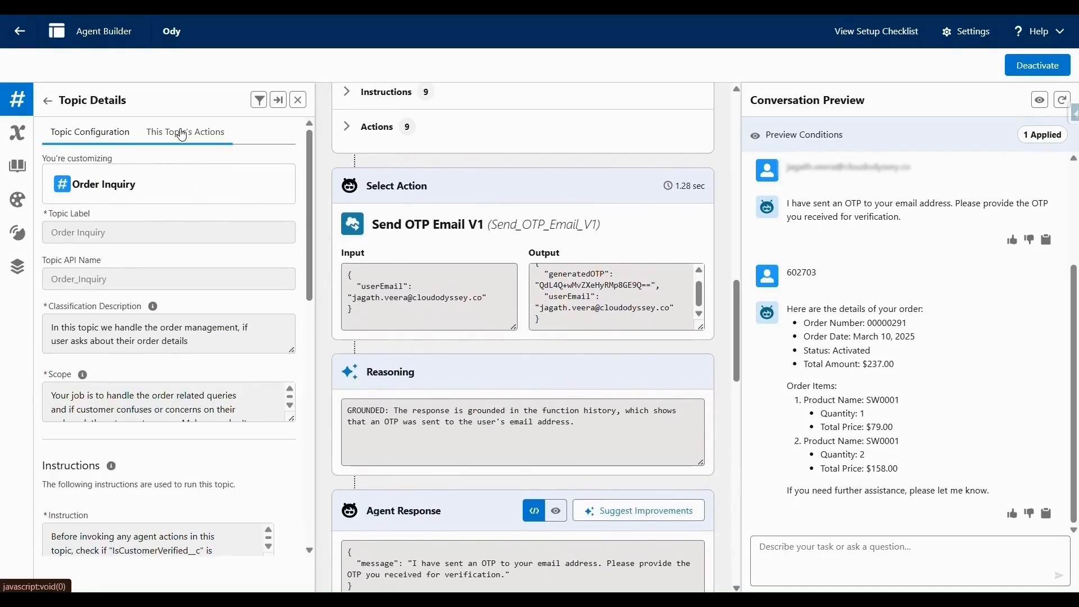
List the Order Inquiry topic's actions and review the Send OTP Email V1 action.
click(185, 132)
click(111, 304)
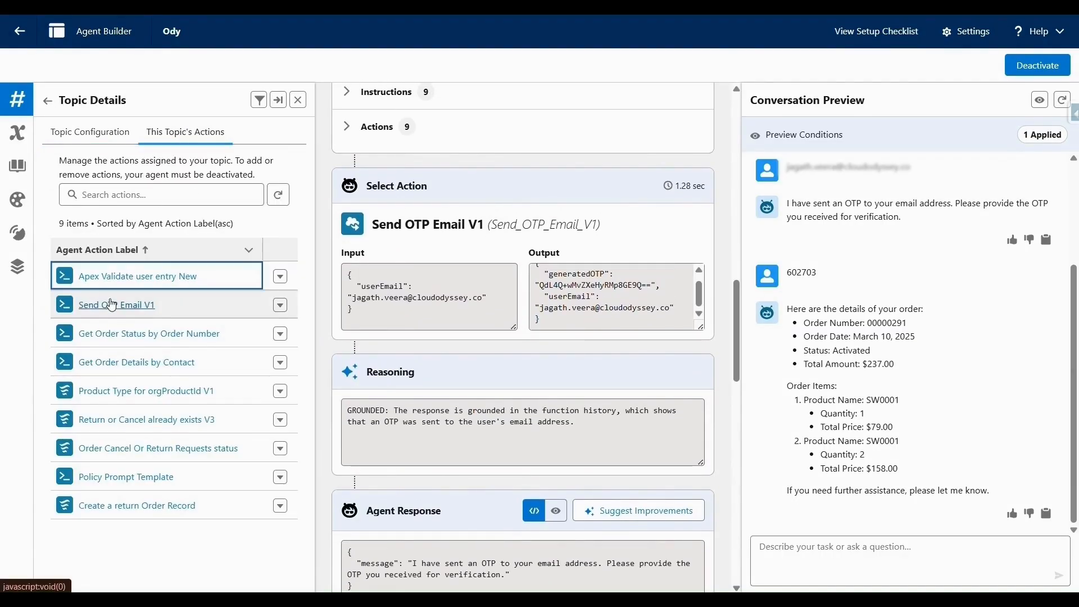
scroll(249, 376, down, 5)
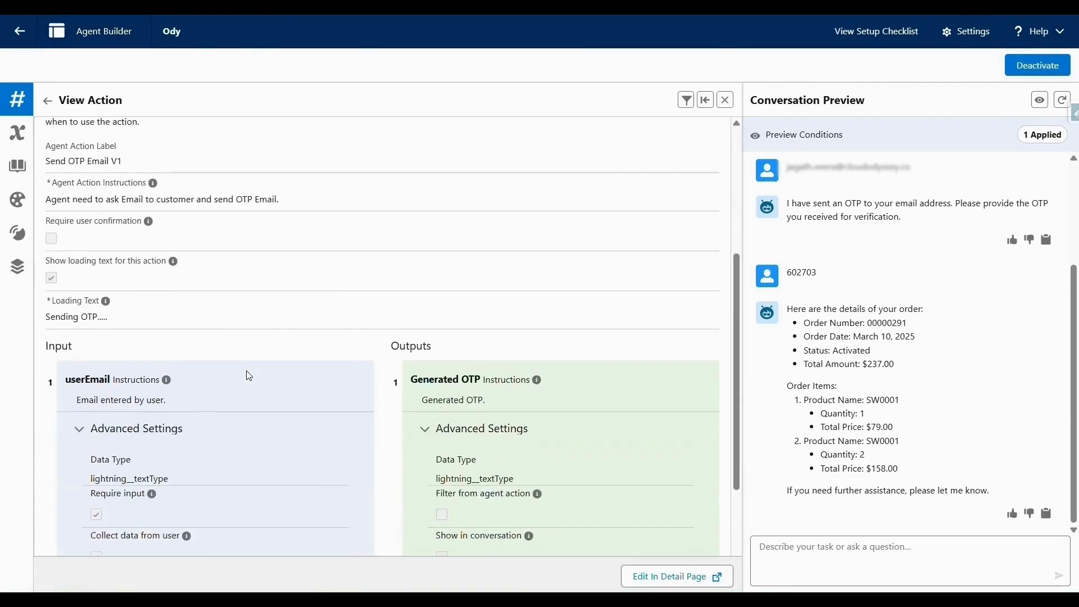
scroll(249, 375, up, 1)
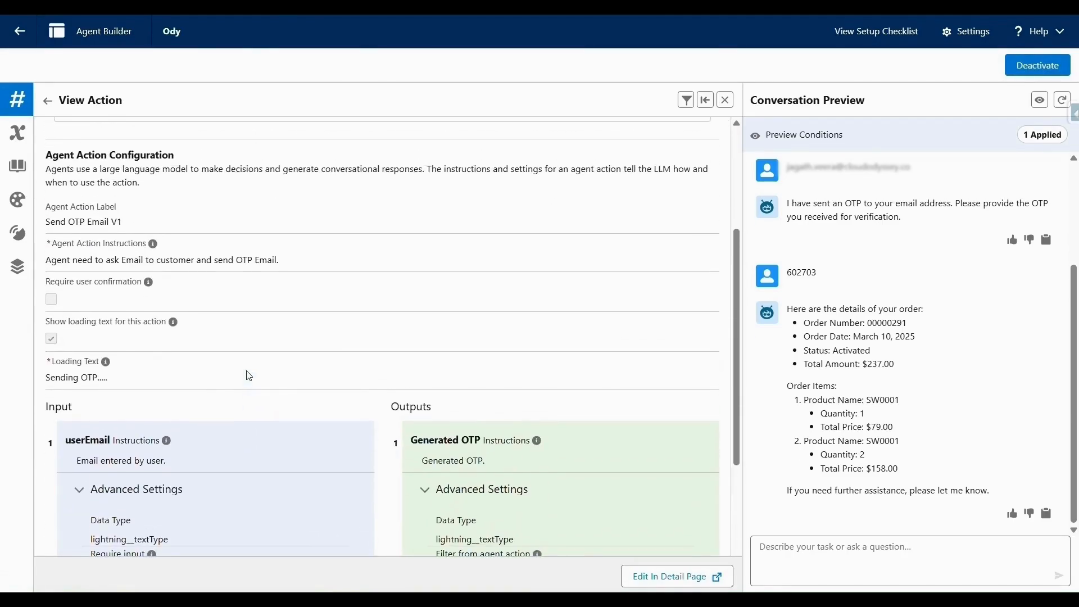
scroll(249, 375, down, 4)
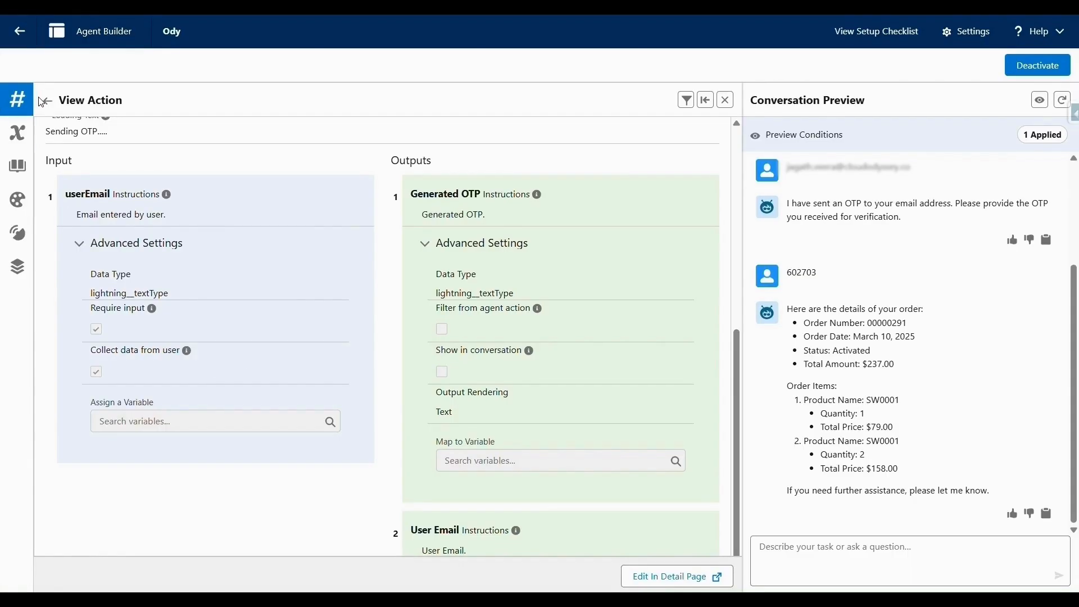
scroll(204, 347, down, 4)
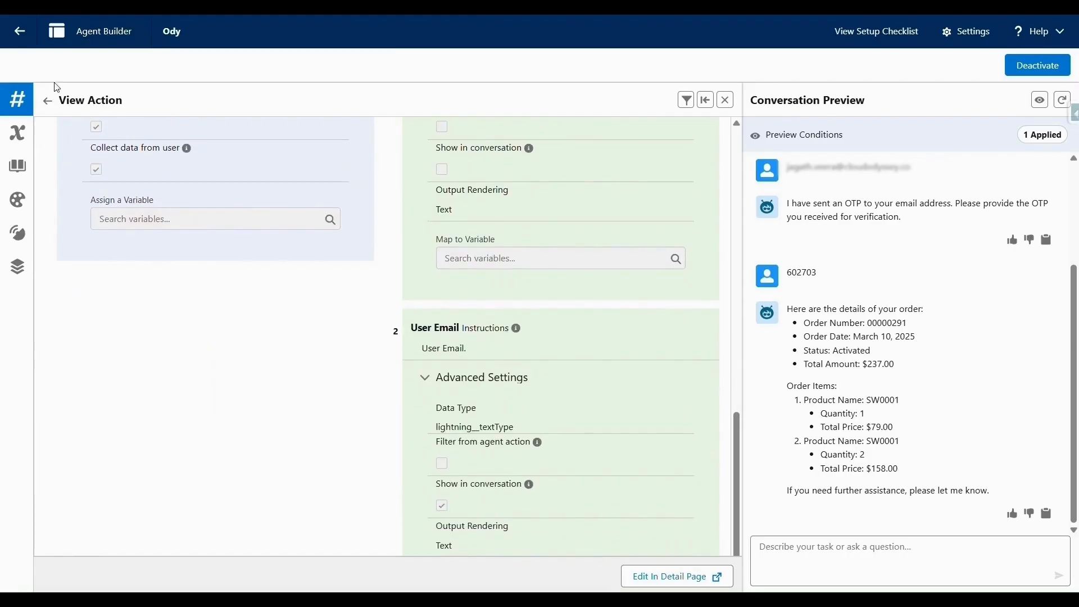
click(48, 101)
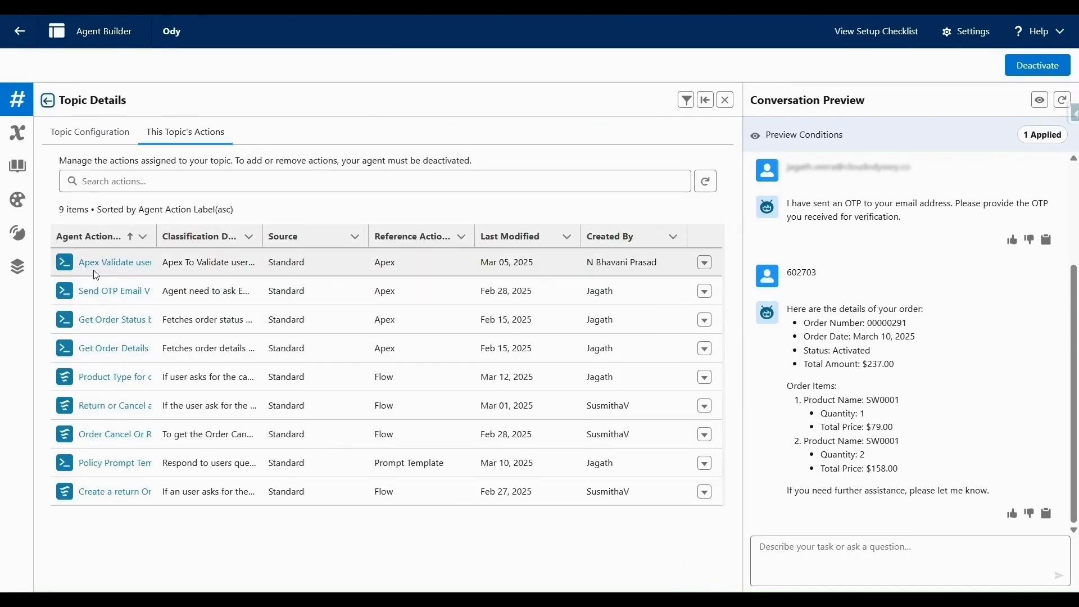
Review the Apex Validate user entry New action, then return to the topic's action list.
click(106, 263)
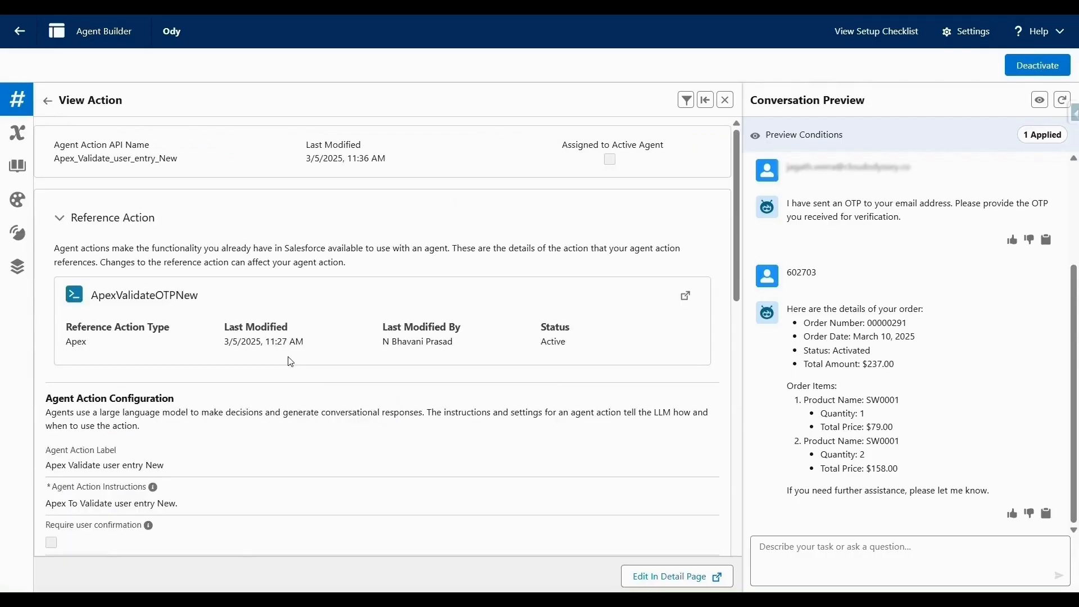
scroll(290, 362, down, 1)
scroll(290, 362, down, 3)
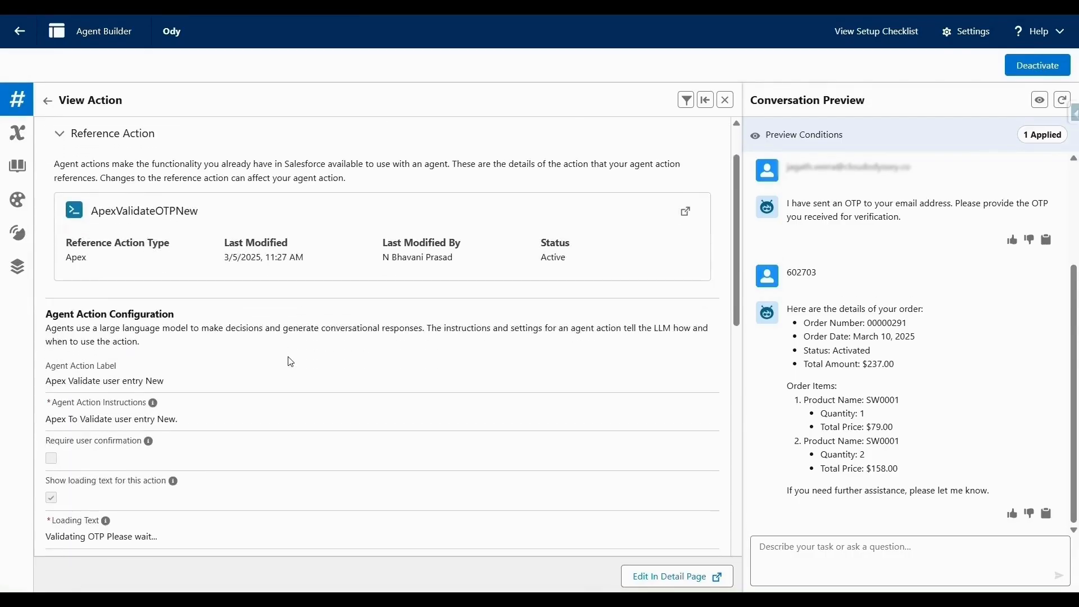
scroll(290, 361, down, 2)
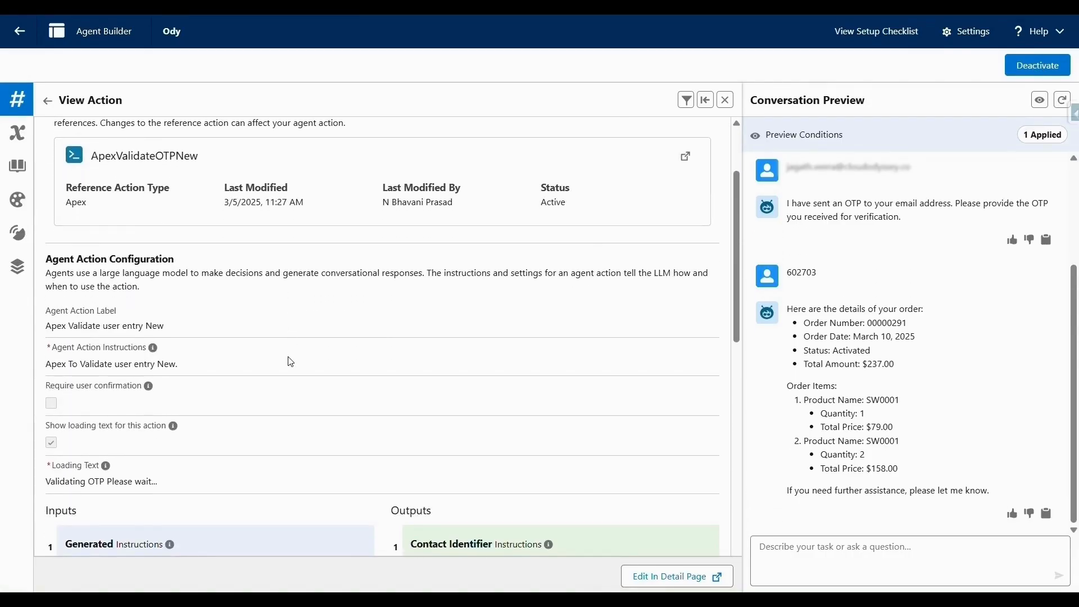
scroll(290, 361, down, 1)
scroll(290, 361, down, 20)
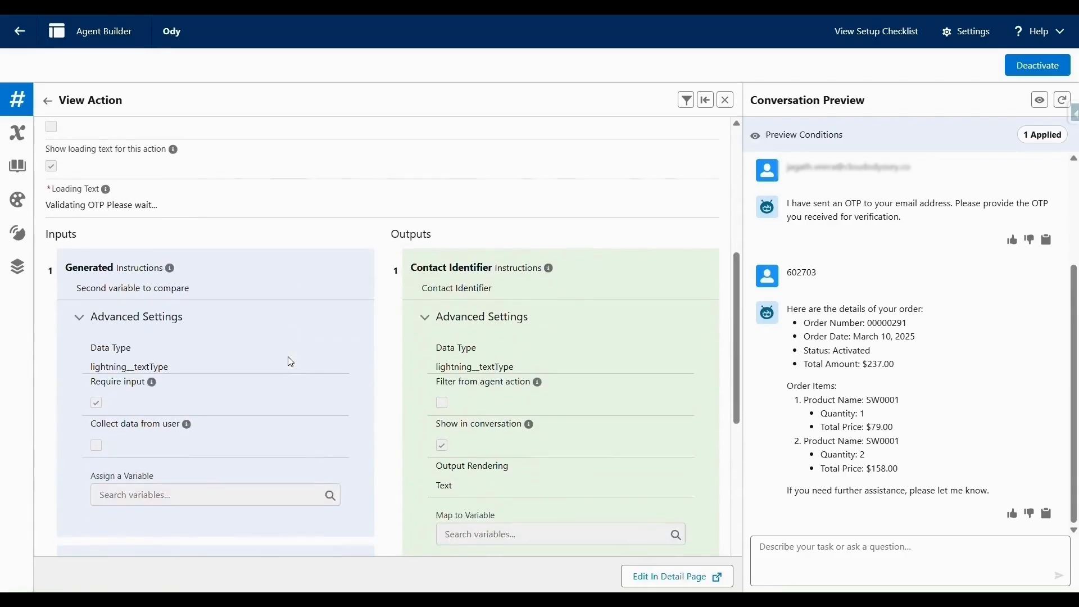
scroll(290, 361, down, 14)
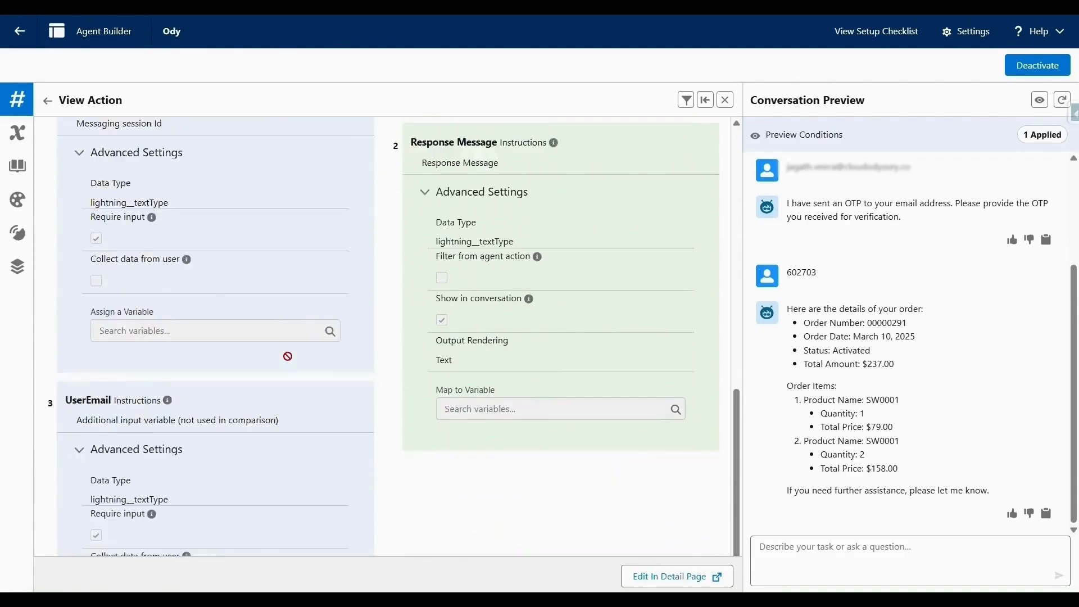
scroll(290, 361, down, 7)
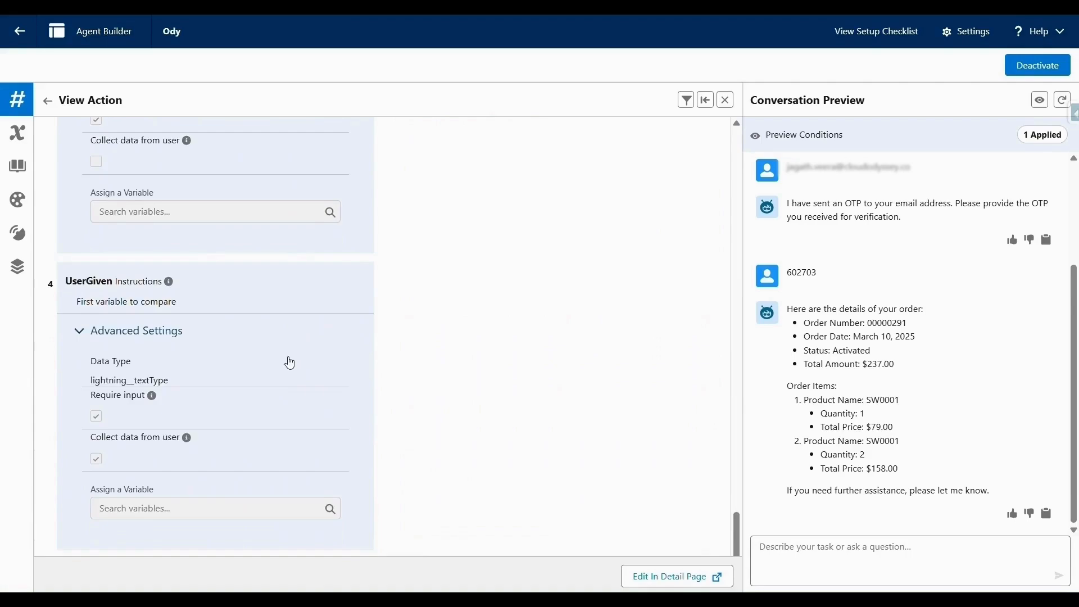
scroll(290, 361, up, 20)
scroll(291, 361, down, 7)
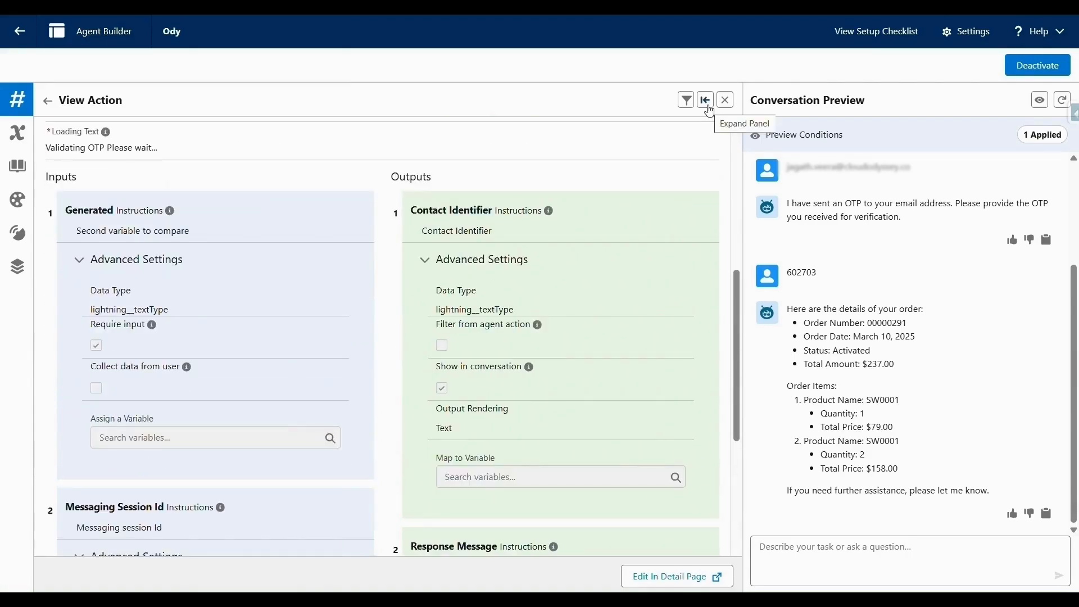
click(706, 100)
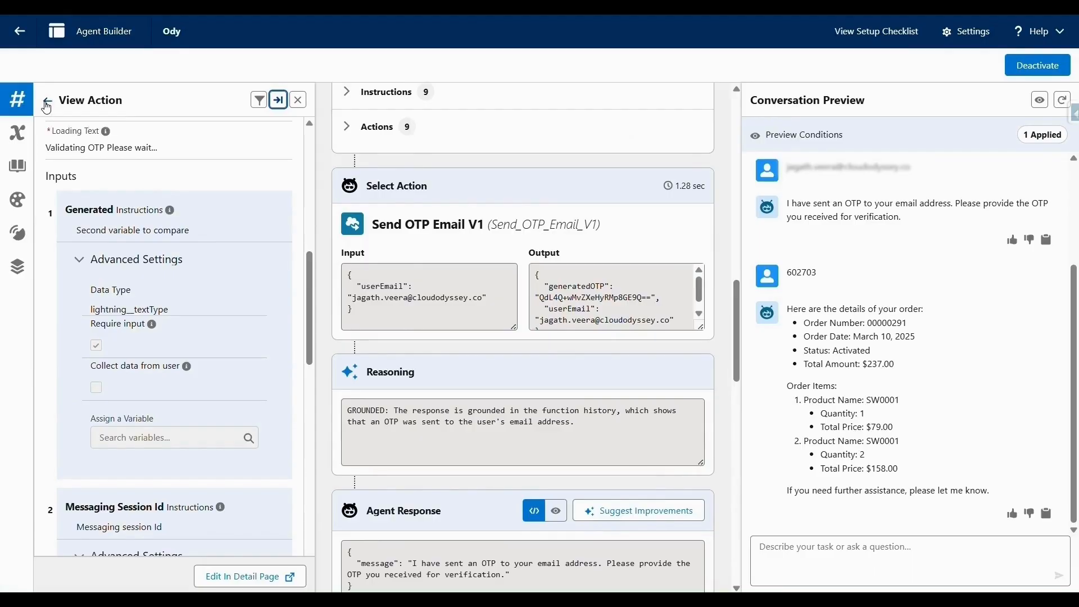
click(47, 101)
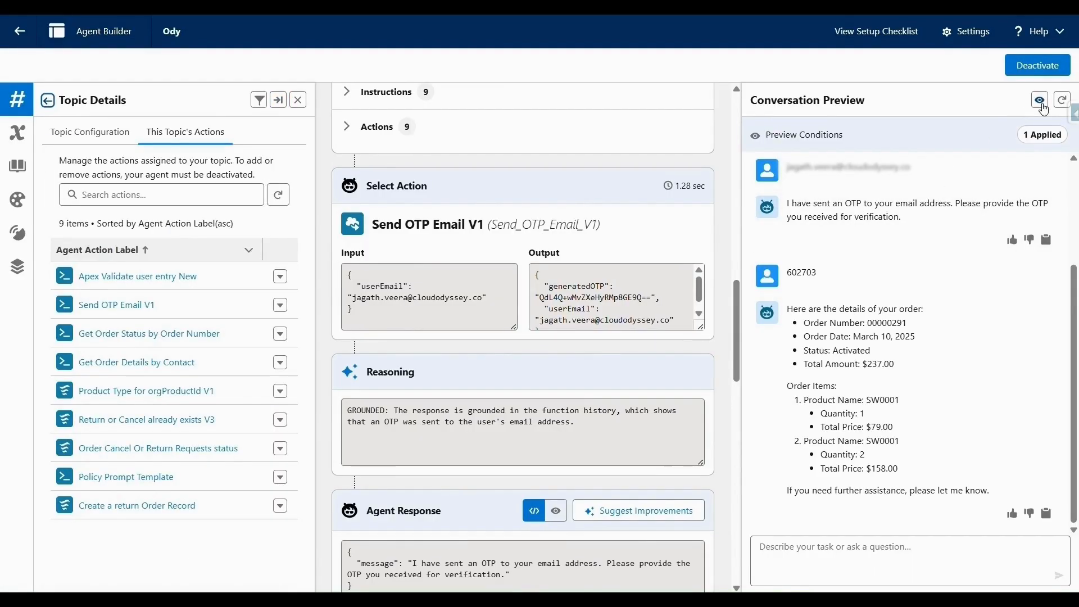
Apply preview conditions IsCustomerVerified__c True and a pasted MessagingSession Contact__c record ID.
click(1062, 101)
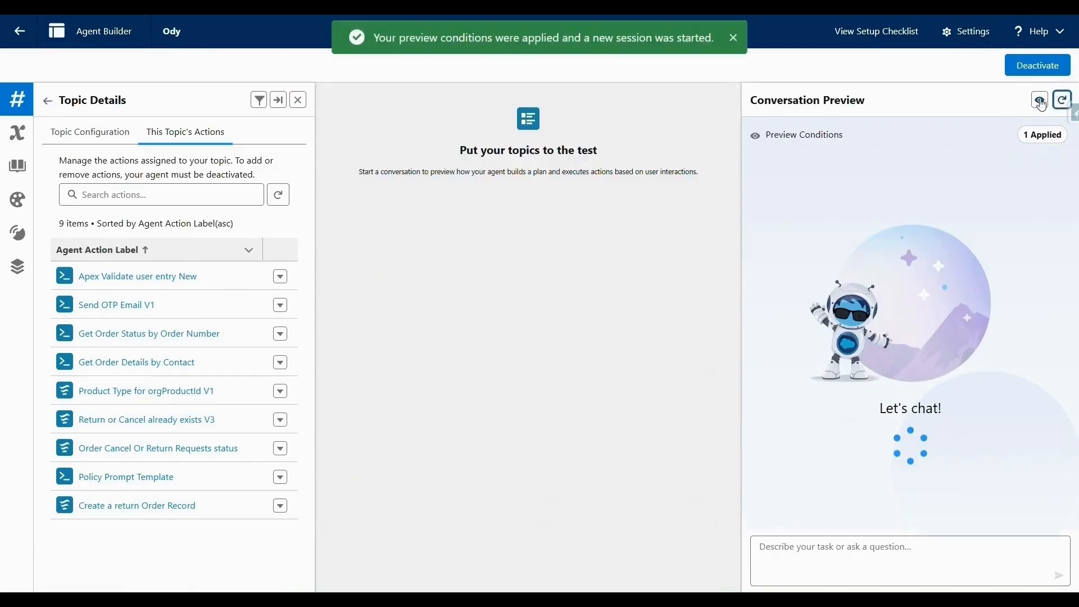
click(1040, 100)
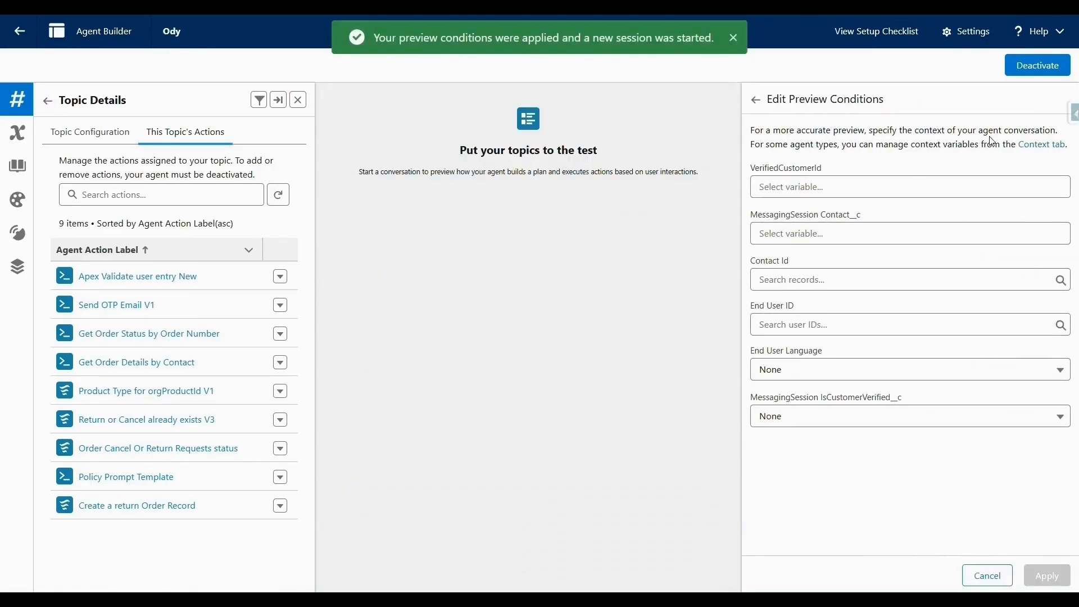
click(803, 426)
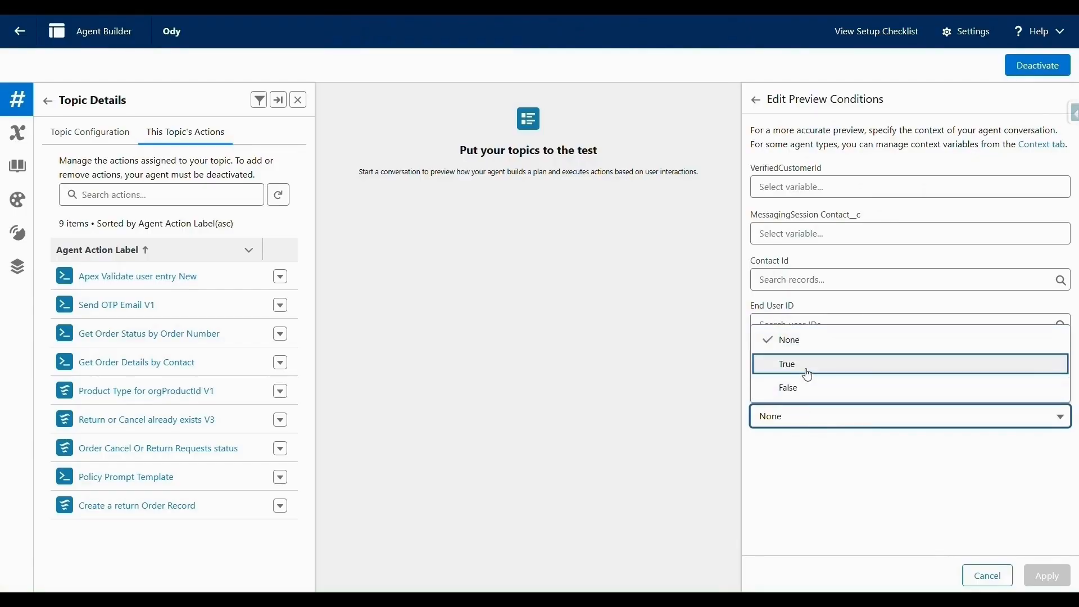
click(808, 371)
click(858, 234)
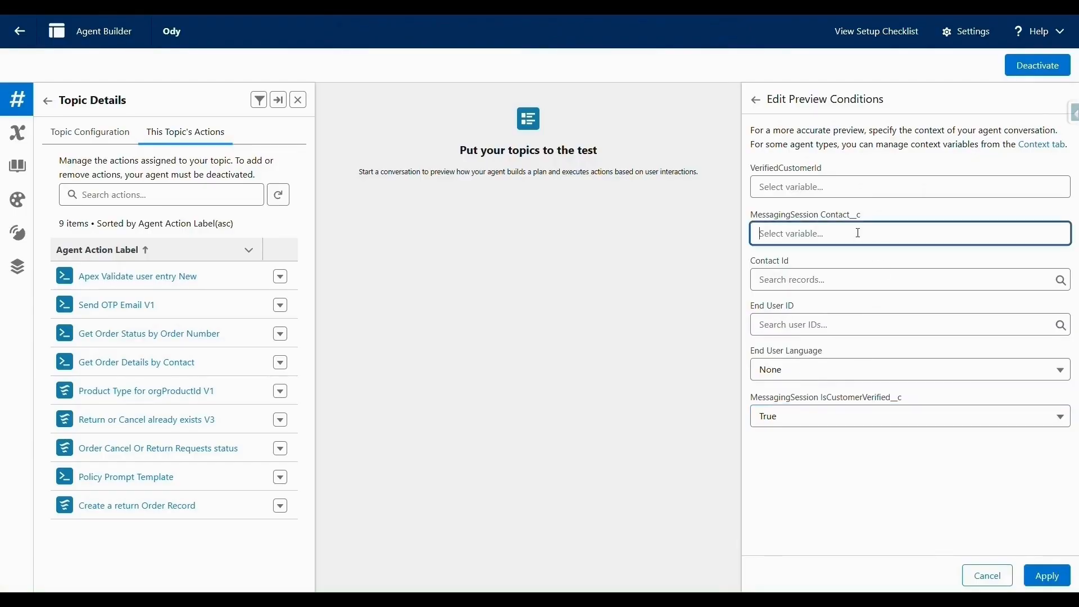
text(003Hs00005nH3sQIAS)
click(878, 459)
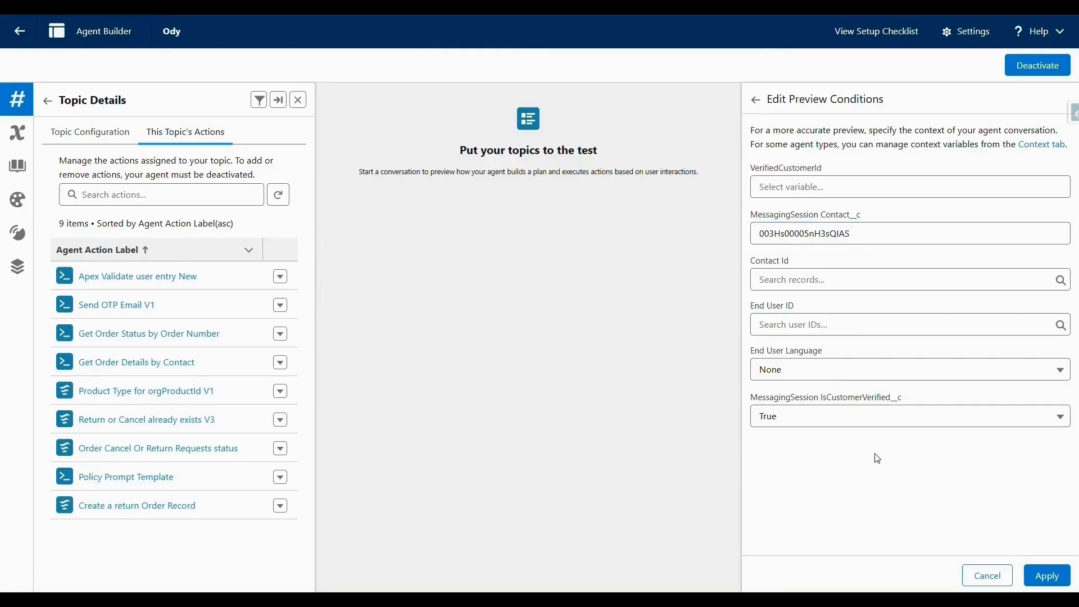
click(1047, 573)
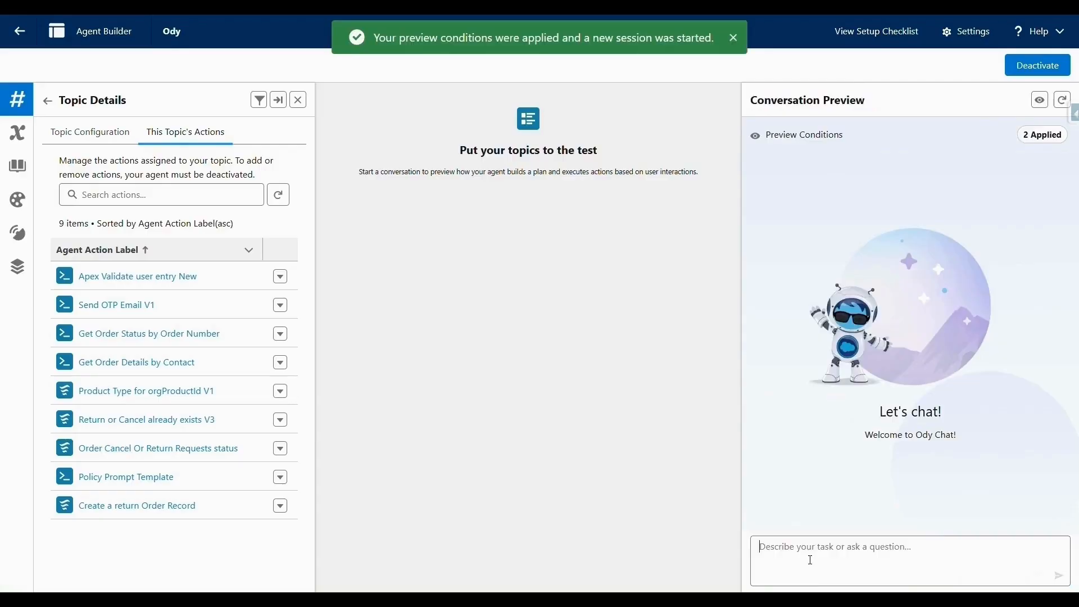
click(811, 560)
Send 'Show my order details' and review the Get Order Details by Contact step in the trace.
text(Show )
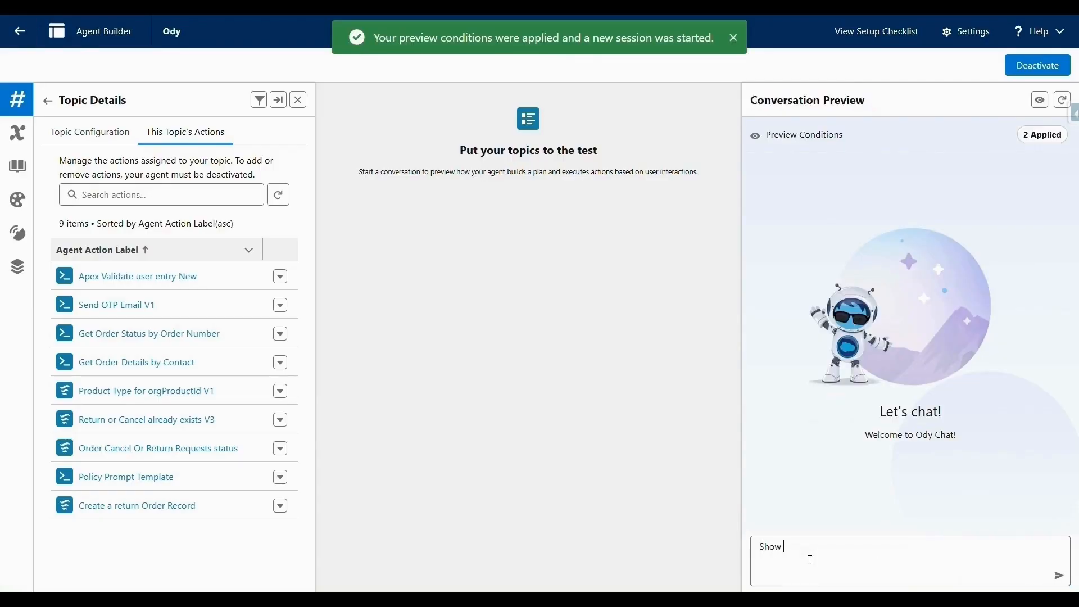
text(my or)
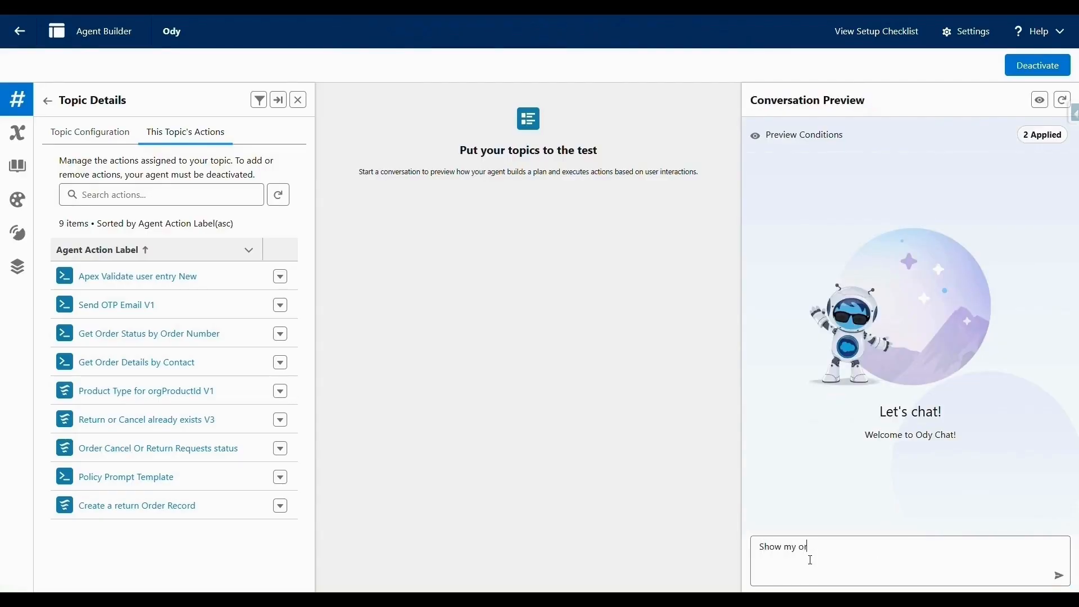
text(der details)
key(Return)
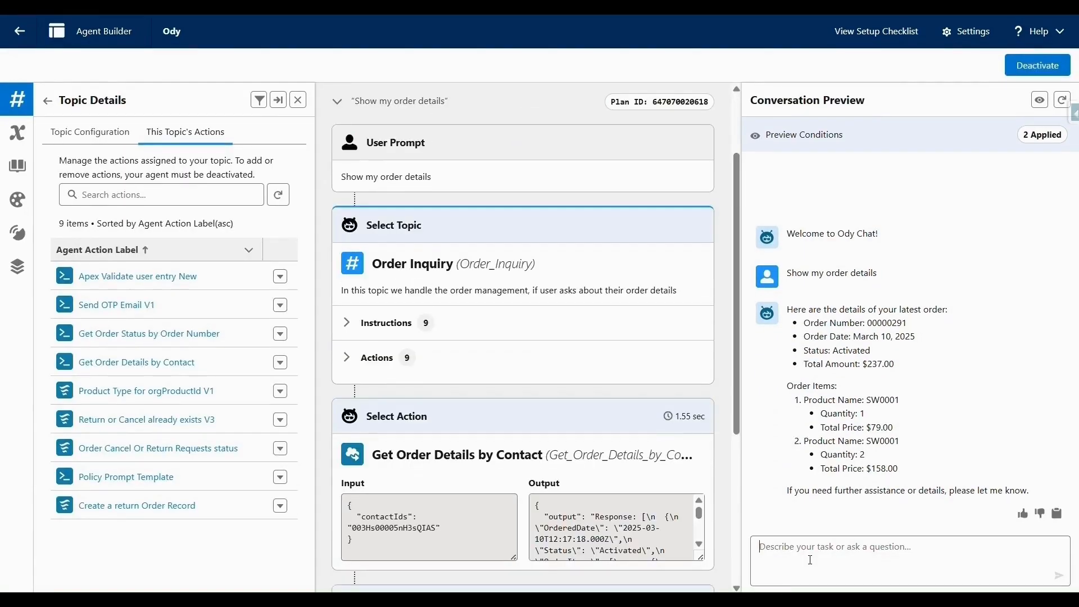
scroll(613, 401, down, 4)
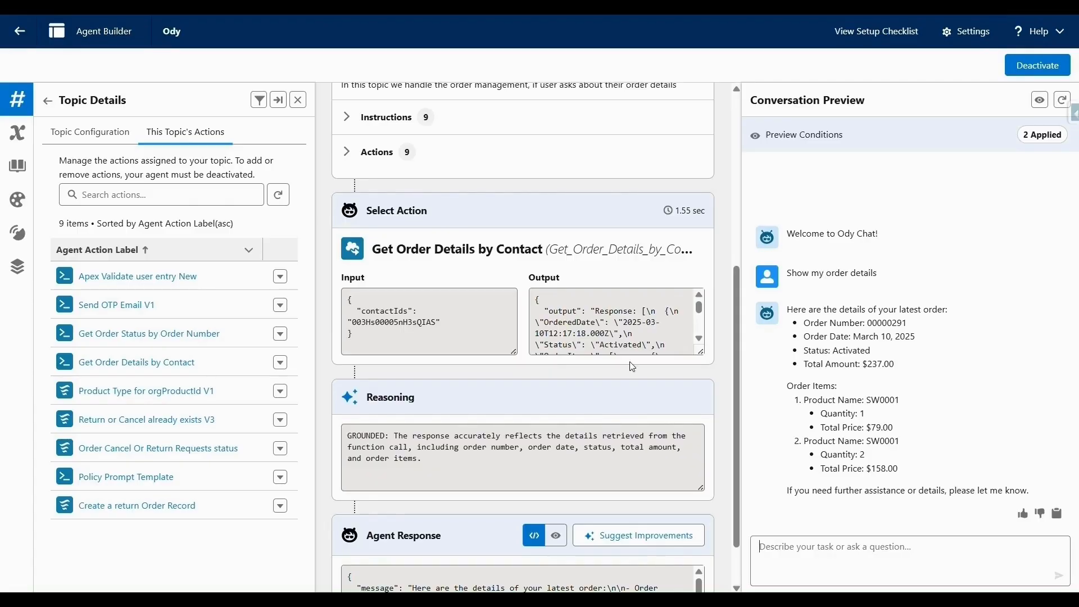
scroll(612, 397, down, 1)
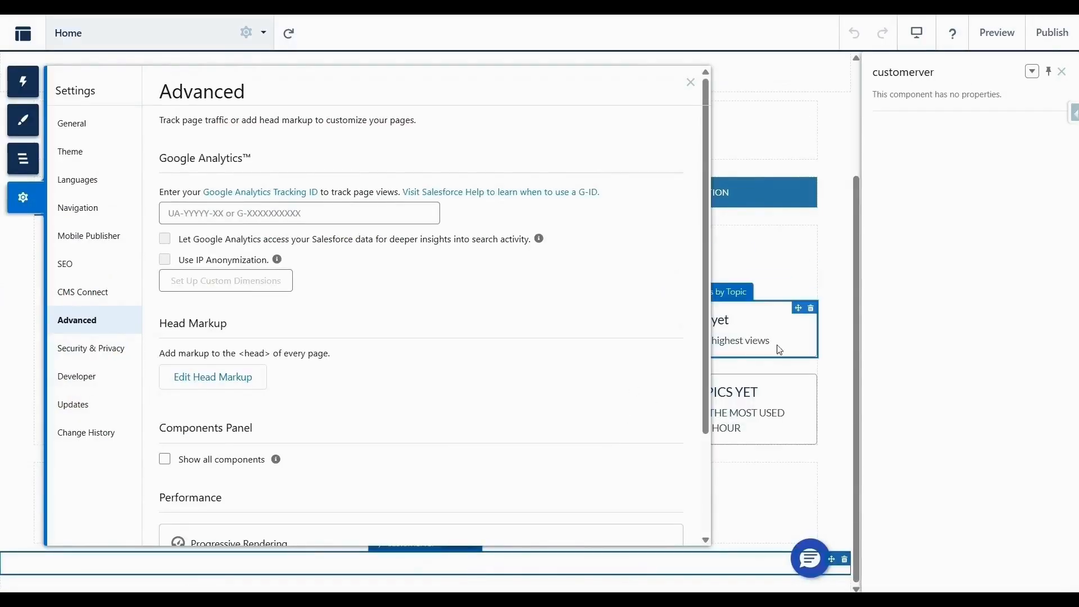
Close the site settings and review the customerver.js source code.
click(837, 263)
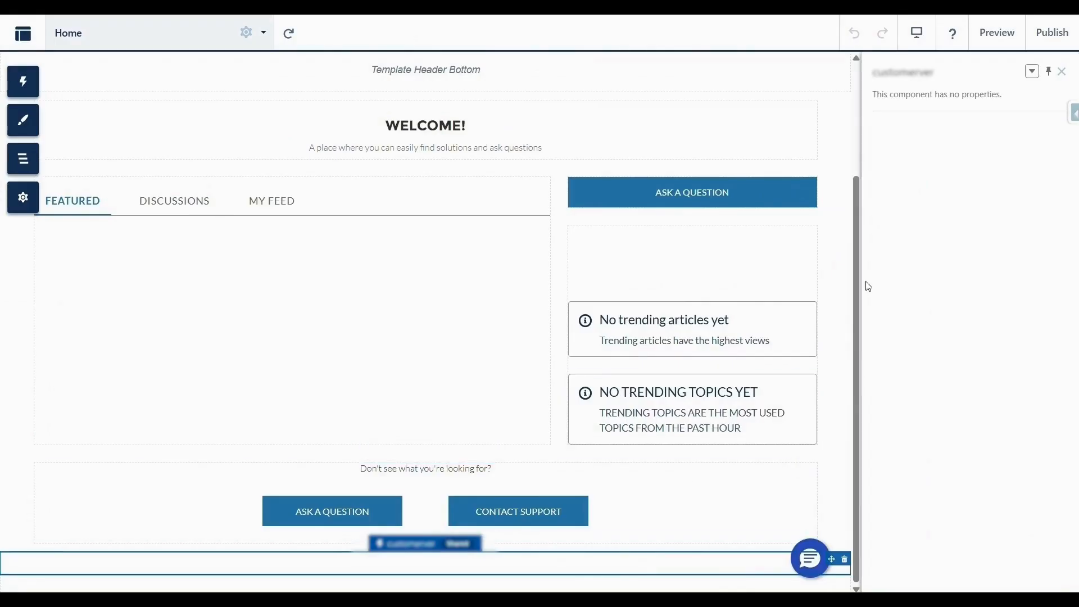
click(727, 599)
scroll(641, 305, down, 1)
scroll(640, 305, up, 1)
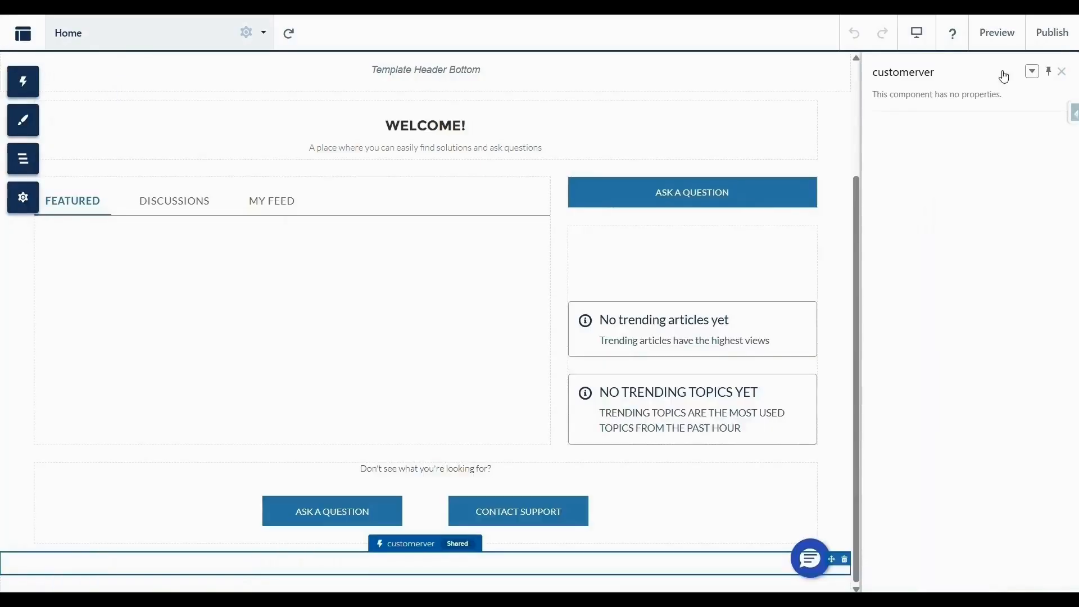
Review the Head Markup in Advanced settings without saving, then return to the Agent Builder preview.
click(10, 205)
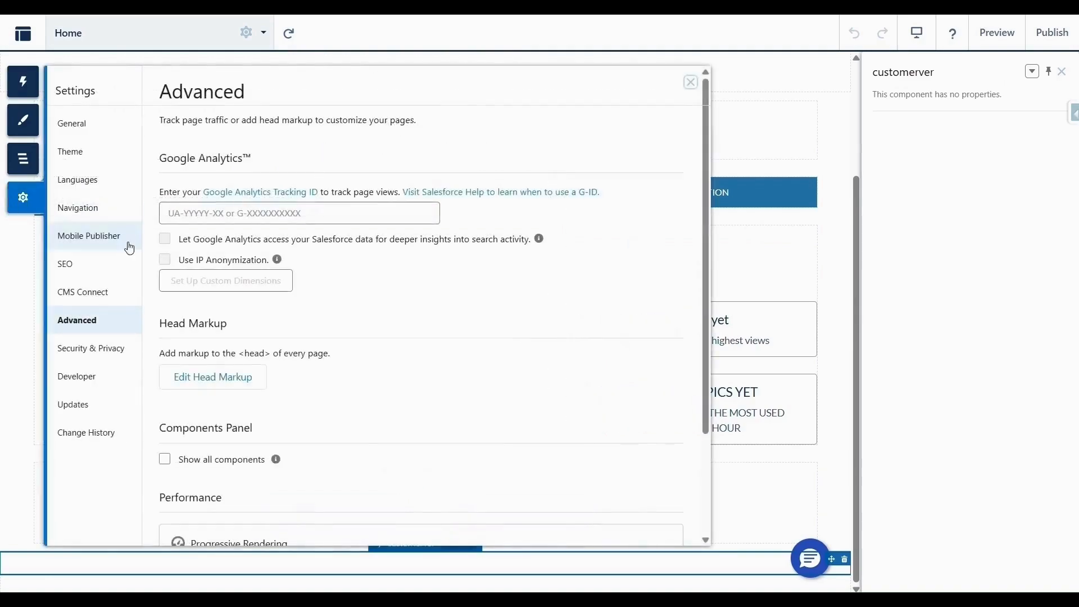
click(218, 377)
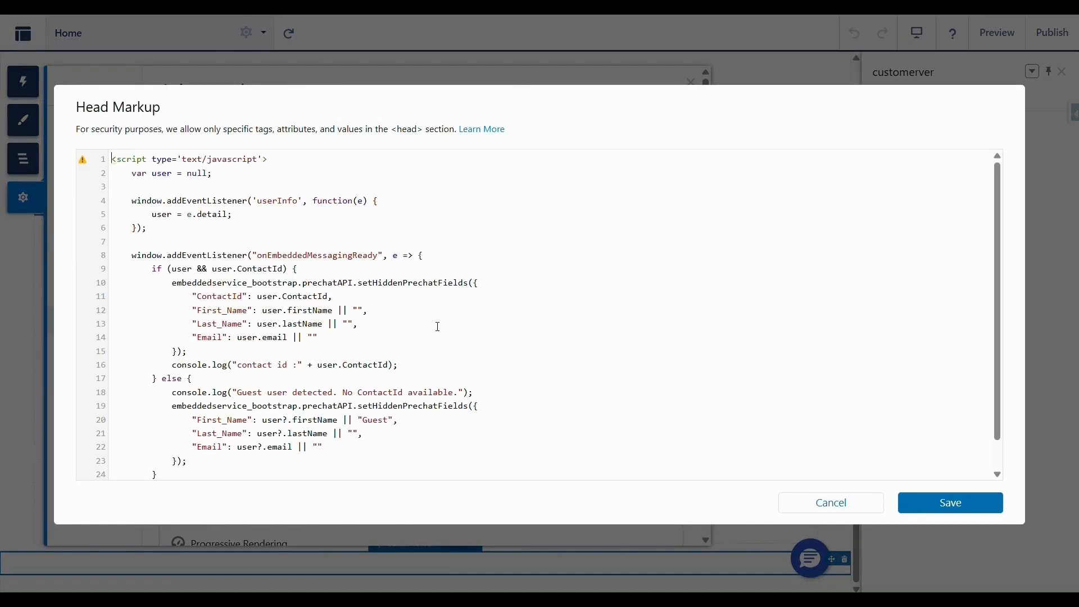
scroll(573, 390, down, 2)
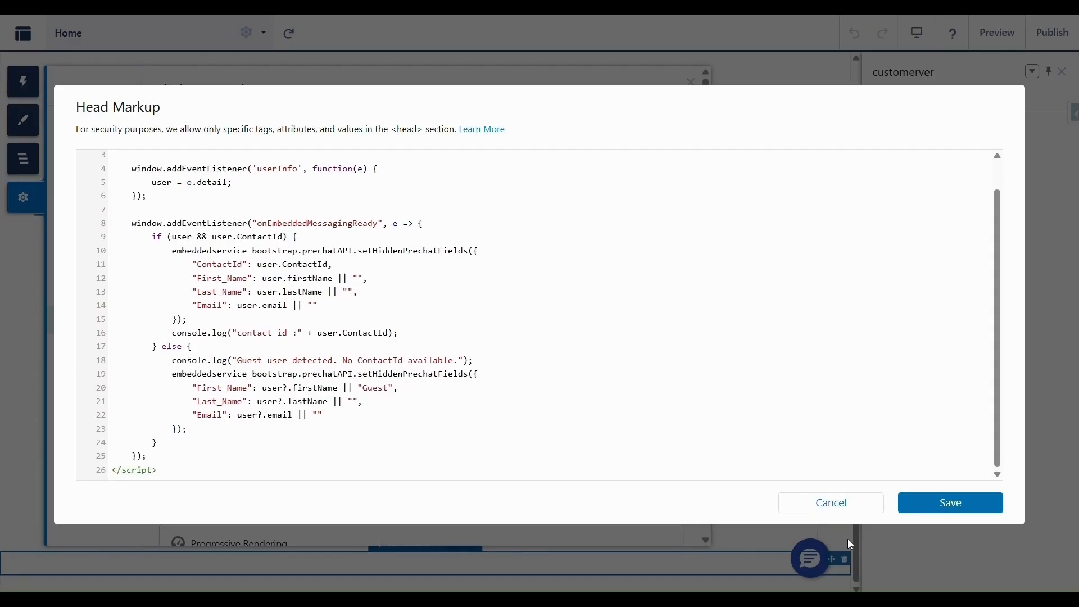
click(854, 502)
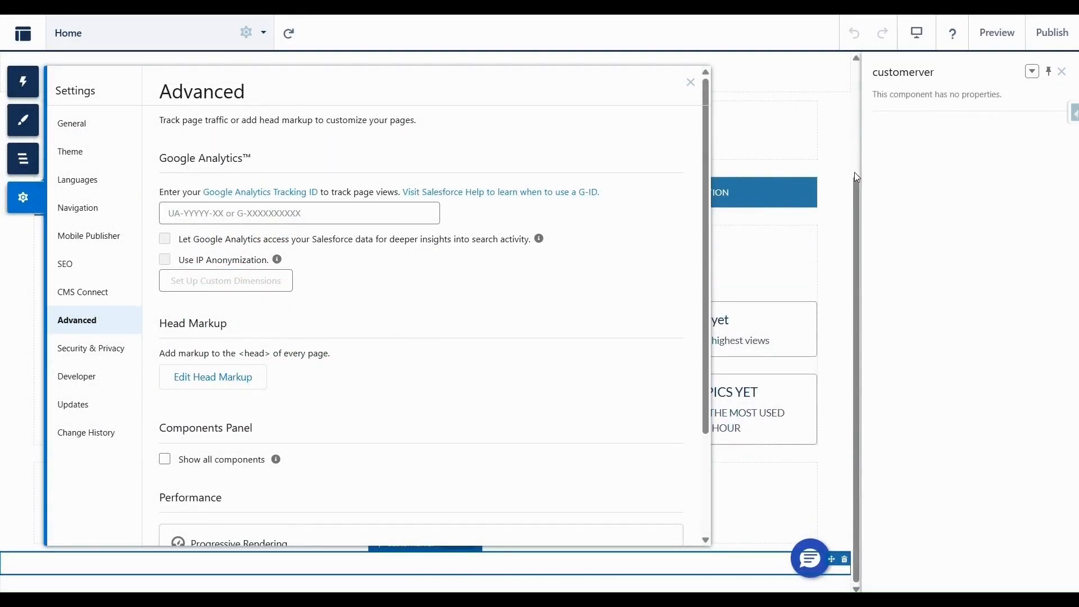
click(842, 174)
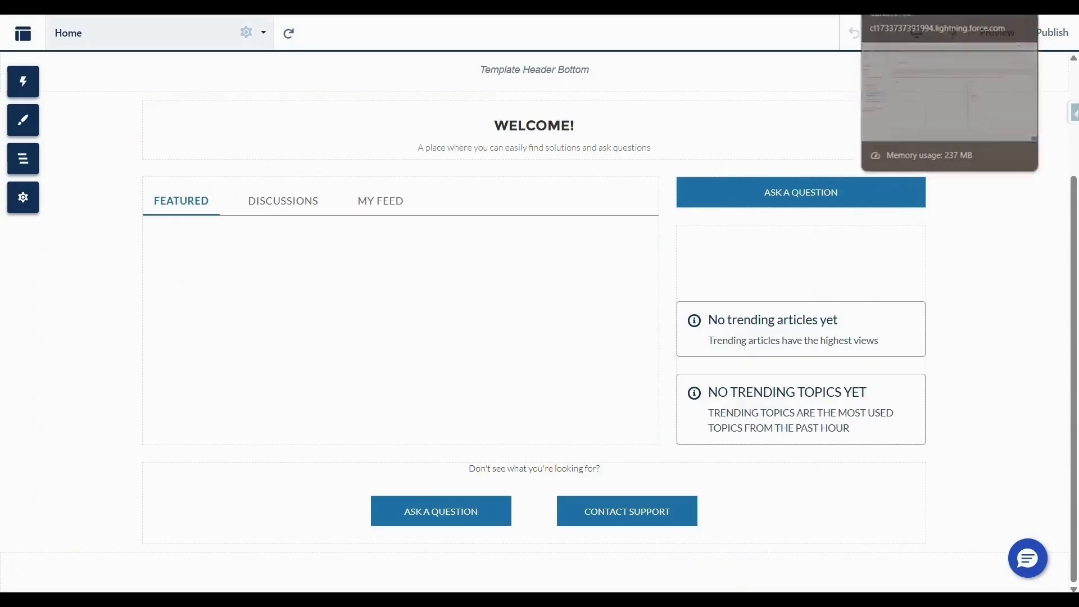
click(933, 4)
scroll(660, 293, down, 1)
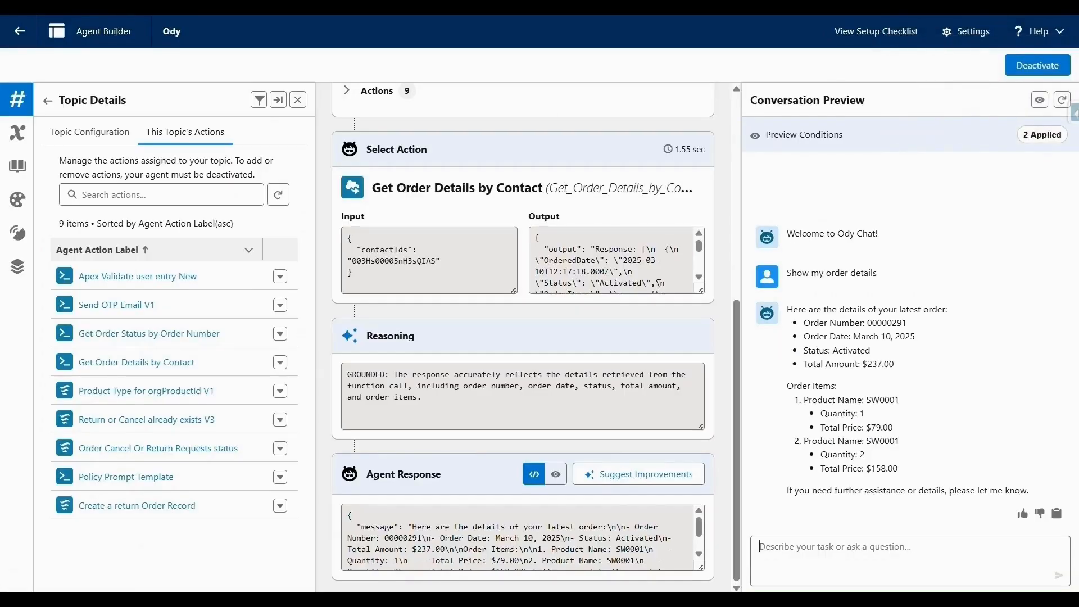